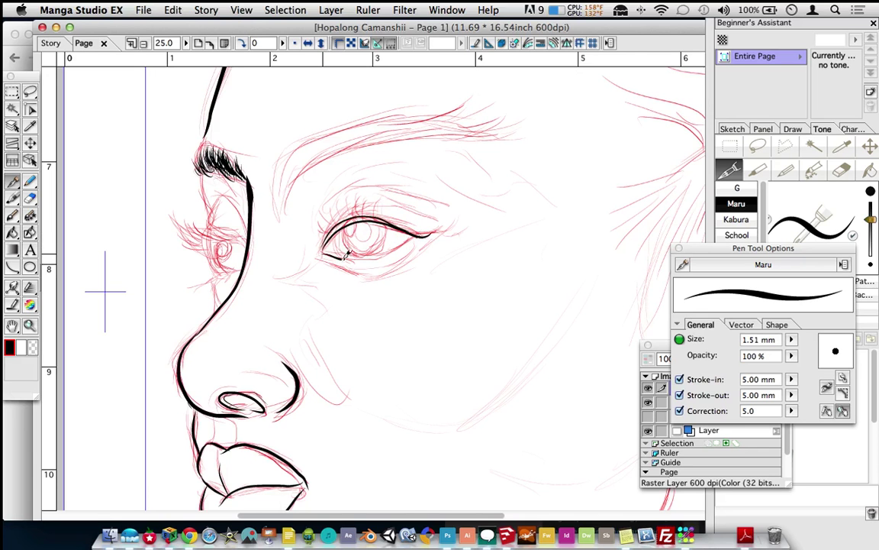
- Ink the near eye's lower lid, the fold beneath it and the short upper lashes with the Maru pen
{"action": "left_click_drag", "start_coordinate": [376, 259], "coordinate": [398, 247]}
{"action": "key", "text": "super+z"}
{"action": "key", "text": "super+z"}
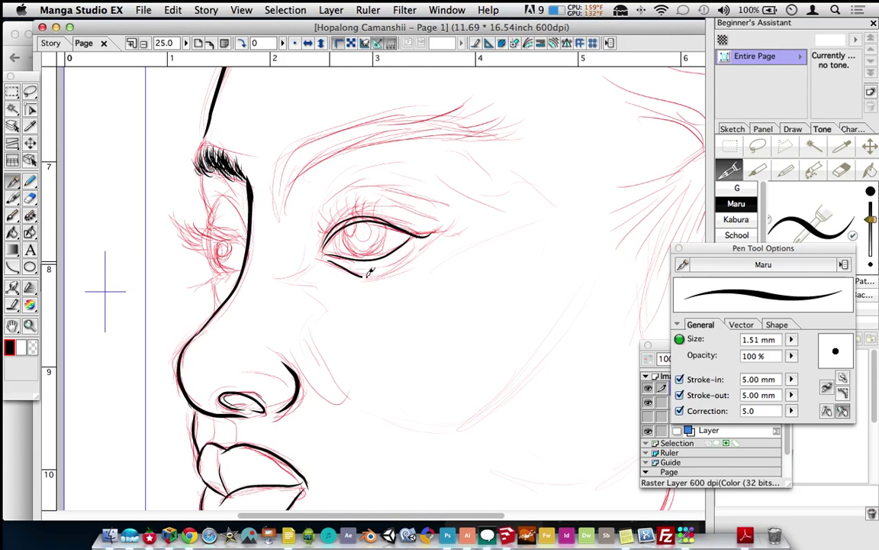
{"action": "left_click_drag", "start_coordinate": [324, 254], "coordinate": [407, 242]}
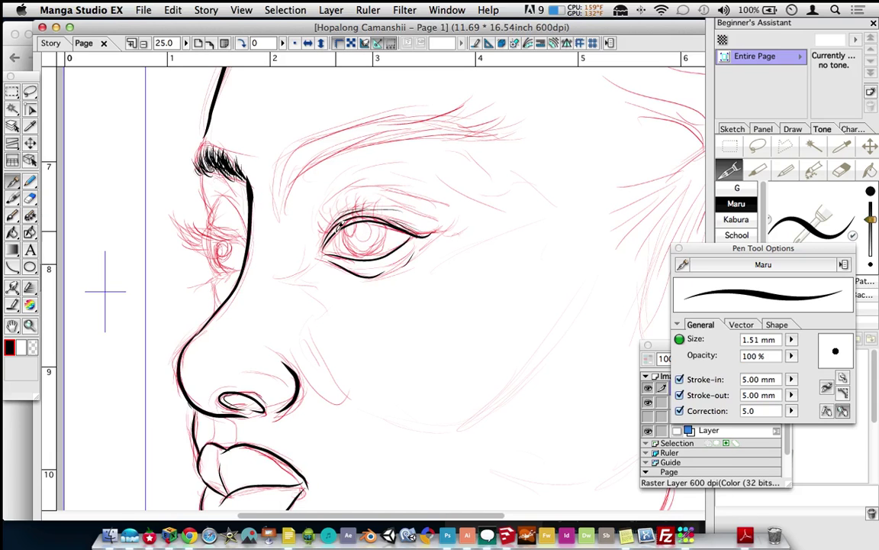
{"action": "mouse_move", "coordinate": [329, 232]}
{"action": "left_mouse_down"}
{"action": "mouse_move", "coordinate": [324, 224]}
{"action": "mouse_move", "coordinate": [360, 209]}
{"action": "left_mouse_up"}
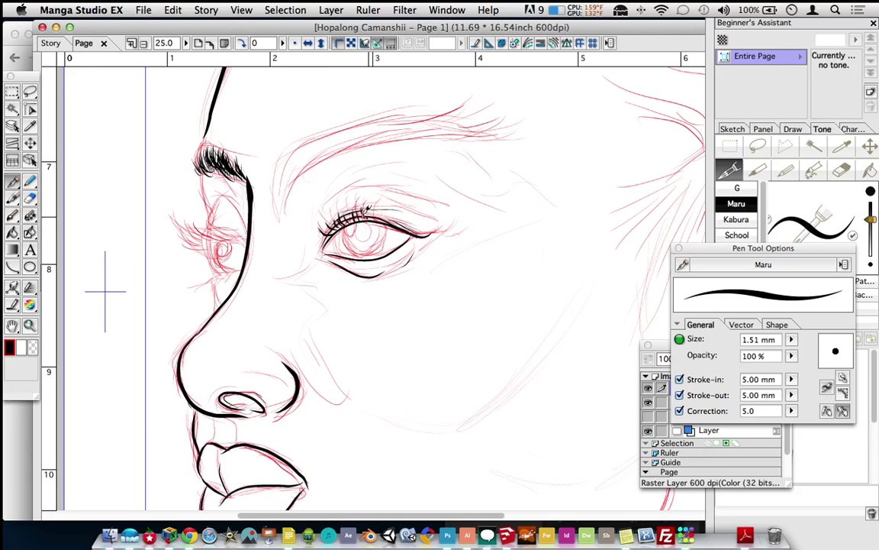
{"action": "mouse_move", "coordinate": [370, 222]}
{"action": "left_mouse_down"}
{"action": "mouse_move", "coordinate": [367, 211]}
{"action": "mouse_move", "coordinate": [397, 209]}
{"action": "mouse_move", "coordinate": [368, 205]}
{"action": "left_mouse_up"}
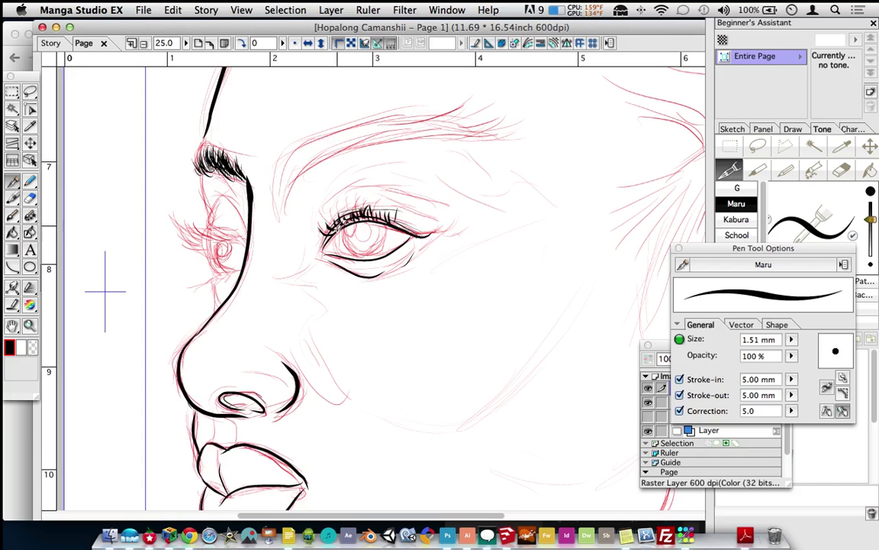
- Ink the crease lines above the near eye and shade its iris and pupil over the red sketch
{"action": "mouse_move", "coordinate": [375, 198]}
{"action": "left_mouse_down"}
{"action": "mouse_move", "coordinate": [425, 208]}
{"action": "mouse_move", "coordinate": [442, 222]}
{"action": "left_mouse_up"}
{"action": "left_click_drag", "start_coordinate": [324, 209], "coordinate": [357, 182]}
{"action": "mouse_move", "coordinate": [324, 207]}
{"action": "left_mouse_down"}
{"action": "mouse_move", "coordinate": [363, 183]}
{"action": "mouse_move", "coordinate": [344, 187]}
{"action": "mouse_move", "coordinate": [332, 207]}
{"action": "mouse_move", "coordinate": [350, 192]}
{"action": "mouse_move", "coordinate": [384, 197]}
{"action": "mouse_move", "coordinate": [358, 188]}
{"action": "mouse_move", "coordinate": [439, 205]}
{"action": "left_mouse_up"}
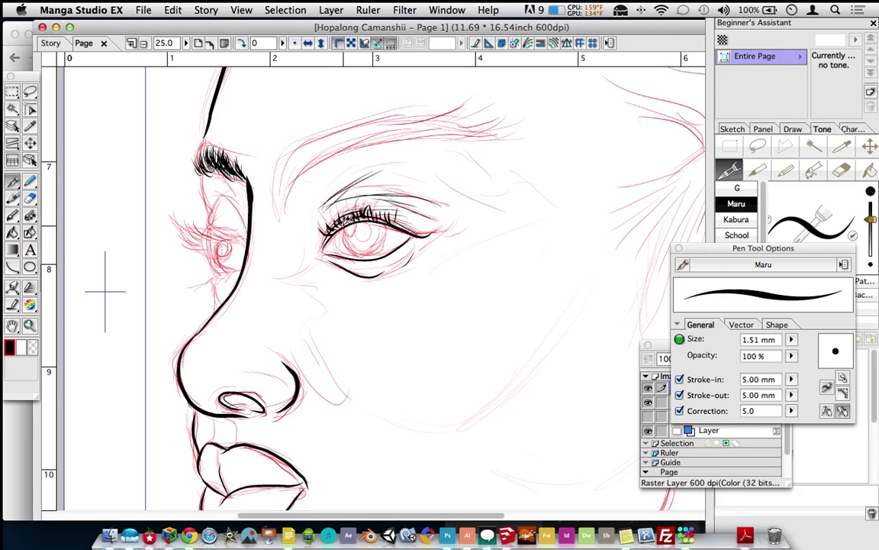
{"action": "left_click_drag", "start_coordinate": [356, 254], "coordinate": [368, 259]}
{"action": "key", "text": "super+z"}
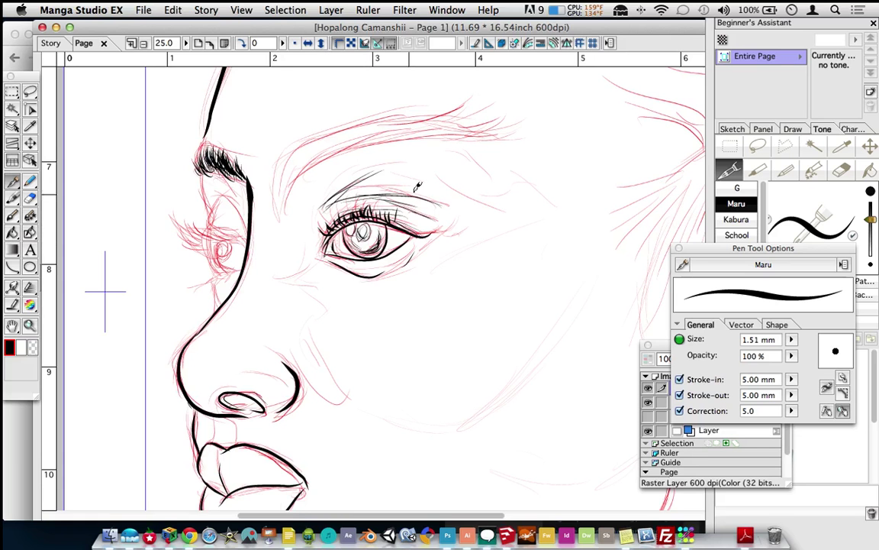
- Ink the near eyebrow with long tapered strokes along its lower and upper edges, following the red sketch
{"action": "mouse_move", "coordinate": [288, 209]}
{"action": "left_mouse_down"}
{"action": "mouse_move", "coordinate": [295, 183]}
{"action": "mouse_move", "coordinate": [333, 158]}
{"action": "mouse_move", "coordinate": [466, 131]}
{"action": "mouse_move", "coordinate": [355, 144]}
{"action": "mouse_move", "coordinate": [419, 128]}
{"action": "mouse_move", "coordinate": [408, 132]}
{"action": "mouse_move", "coordinate": [432, 116]}
{"action": "left_mouse_up"}
{"action": "left_click_drag", "start_coordinate": [371, 141], "coordinate": [484, 114]}
{"action": "left_click_drag", "start_coordinate": [434, 136], "coordinate": [504, 117]}
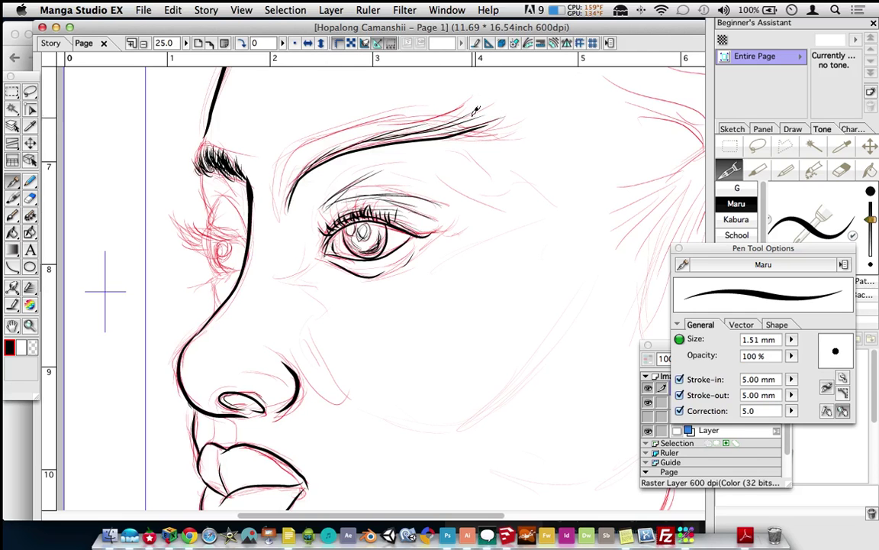
{"action": "mouse_move", "coordinate": [281, 197]}
{"action": "left_mouse_down"}
{"action": "mouse_move", "coordinate": [289, 145]}
{"action": "mouse_move", "coordinate": [292, 162]}
{"action": "mouse_move", "coordinate": [324, 129]}
{"action": "left_mouse_up"}
{"action": "left_click_drag", "start_coordinate": [291, 156], "coordinate": [355, 125]}
{"action": "left_click_drag", "start_coordinate": [287, 157], "coordinate": [393, 107]}
{"action": "left_click_drag", "start_coordinate": [309, 118], "coordinate": [394, 86]}
{"action": "left_click_drag", "start_coordinate": [345, 103], "coordinate": [393, 67]}
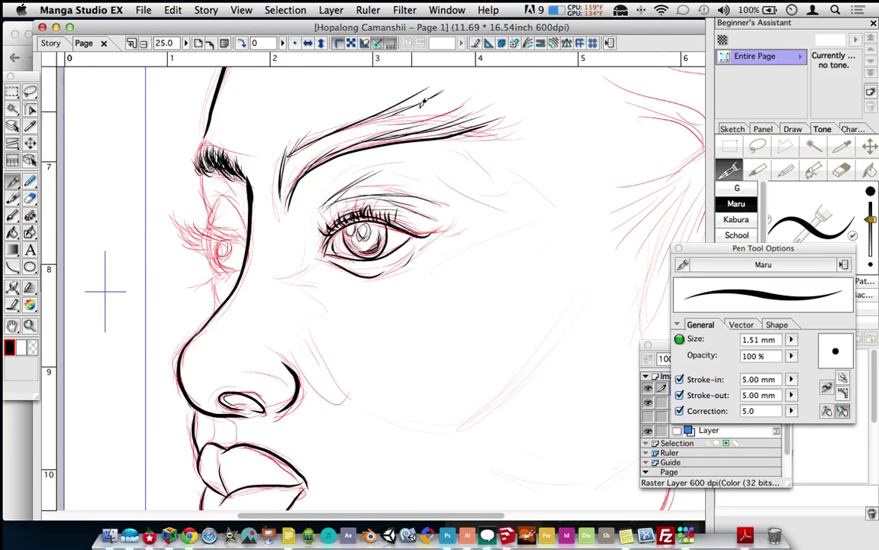
- Add a thin contour stroke inside the upper lip above the mouth line
{"action": "scroll", "coordinate": [365, 238], "scroll_direction": "down", "scroll_amount": 5}
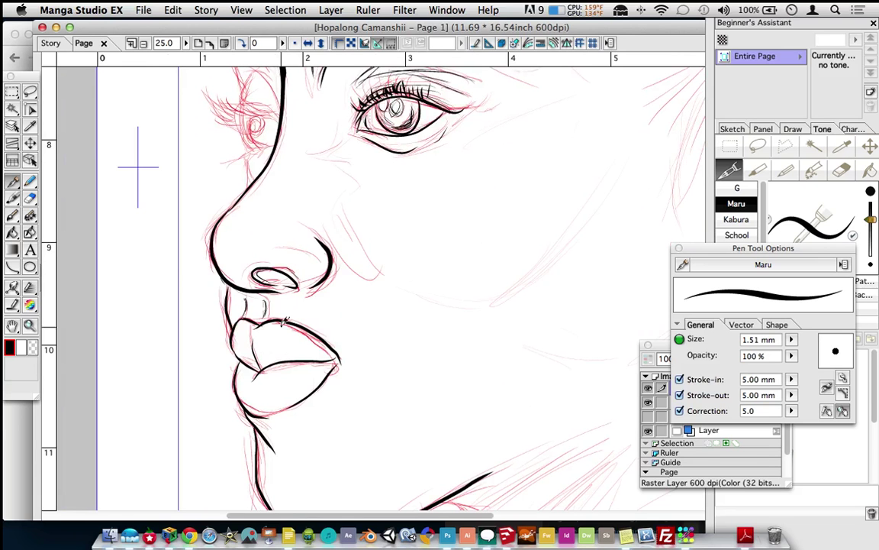
{"action": "mouse_move", "coordinate": [273, 358]}
{"action": "left_mouse_down"}
{"action": "mouse_move", "coordinate": [324, 352]}
{"action": "mouse_move", "coordinate": [314, 351]}
{"action": "left_mouse_up"}
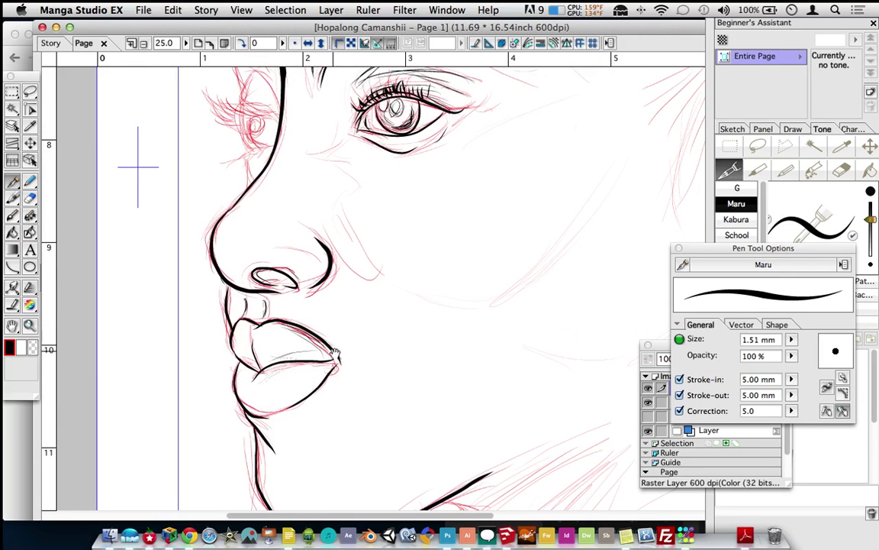
- Erase the dense hatching of the far eyebrow and re-ink it with longer, looser hair strokes
{"action": "mouse_move", "coordinate": [330, 385]}
{"action": "left_mouse_down"}
{"action": "mouse_move", "coordinate": [287, 341]}
{"action": "mouse_move", "coordinate": [313, 358]}
{"action": "mouse_move", "coordinate": [385, 241]}
{"action": "mouse_move", "coordinate": [402, 253]}
{"action": "mouse_move", "coordinate": [346, 319]}
{"action": "left_mouse_up"}
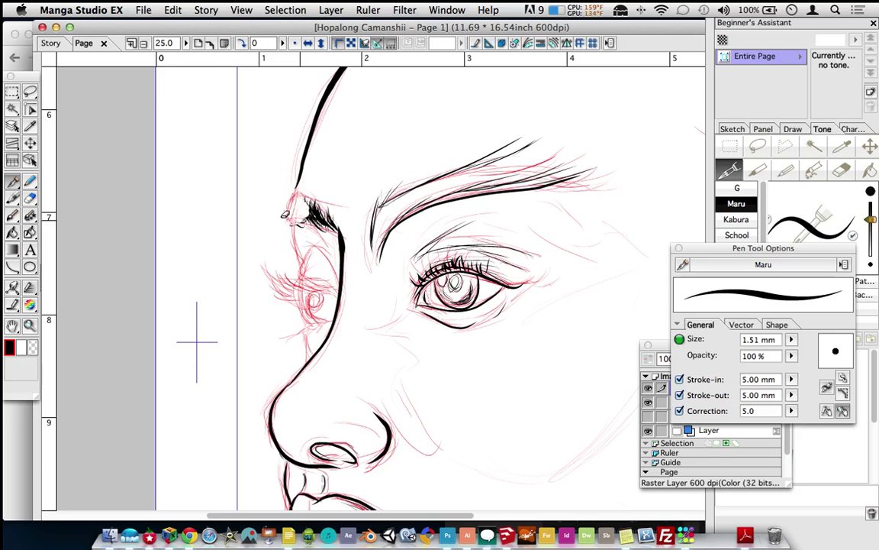
{"action": "left_click_drag", "start_coordinate": [305, 196], "coordinate": [323, 207]}
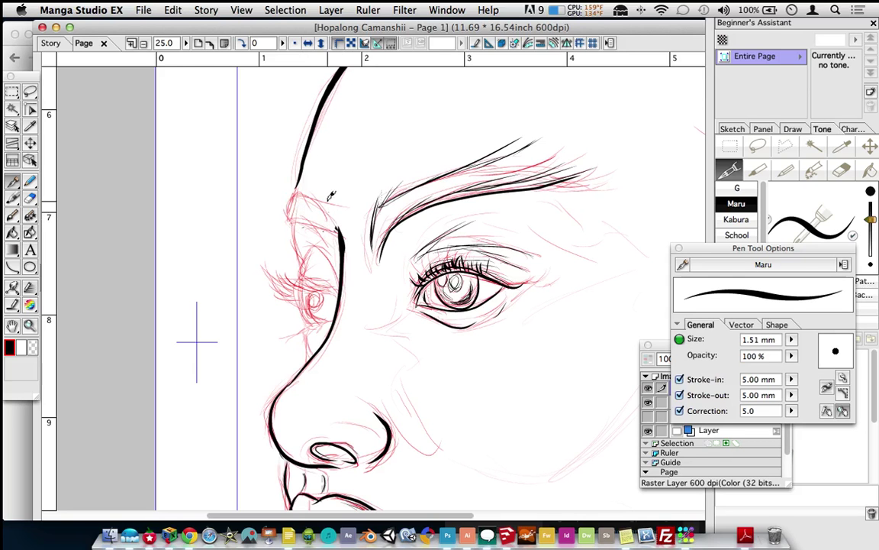
{"action": "mouse_move", "coordinate": [338, 229]}
{"action": "left_mouse_down"}
{"action": "mouse_move", "coordinate": [280, 190]}
{"action": "mouse_move", "coordinate": [331, 198]}
{"action": "mouse_move", "coordinate": [343, 211]}
{"action": "mouse_move", "coordinate": [296, 174]}
{"action": "mouse_move", "coordinate": [330, 213]}
{"action": "left_mouse_up"}
{"action": "left_click_drag", "start_coordinate": [283, 171], "coordinate": [336, 222]}
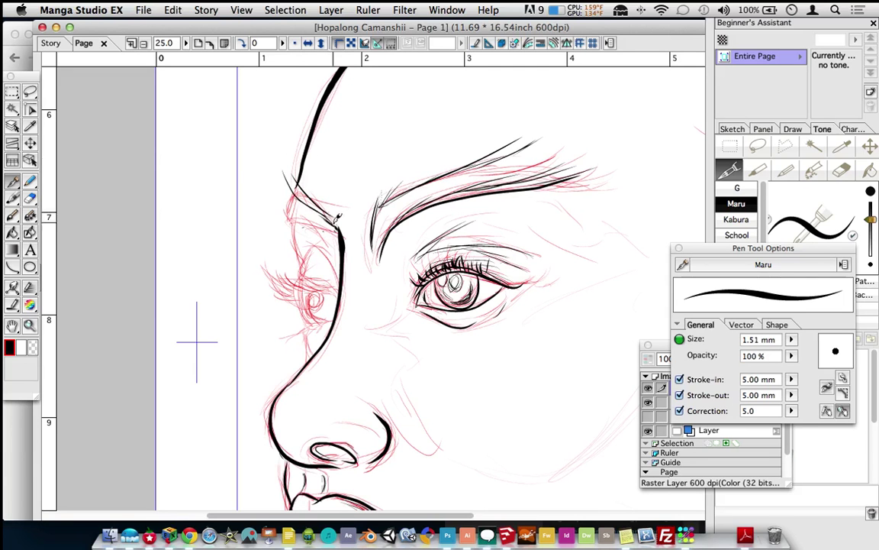
{"action": "mouse_move", "coordinate": [295, 197]}
{"action": "left_mouse_down"}
{"action": "mouse_move", "coordinate": [331, 227]}
{"action": "mouse_move", "coordinate": [271, 200]}
{"action": "left_mouse_up"}
{"action": "left_click_drag", "start_coordinate": [317, 221], "coordinate": [332, 226]}
{"action": "key", "text": "super+z"}
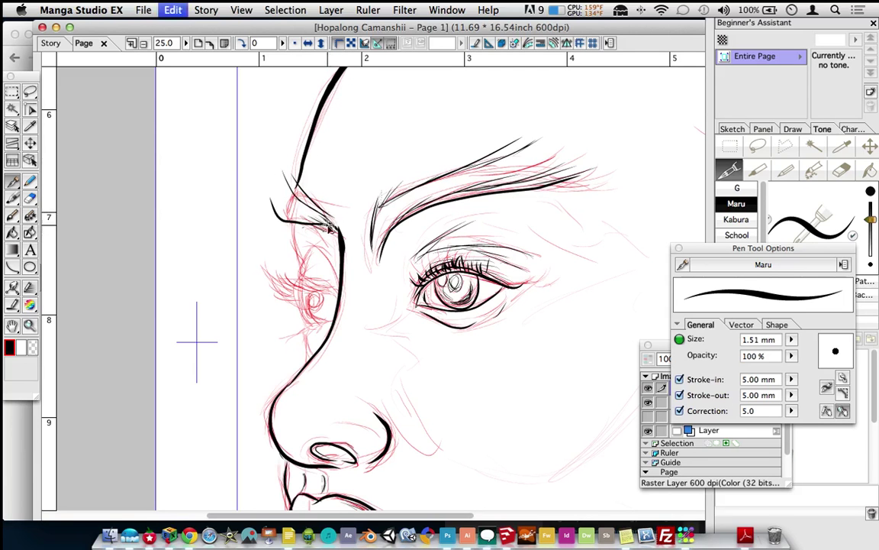
{"action": "key", "text": "super+z"}
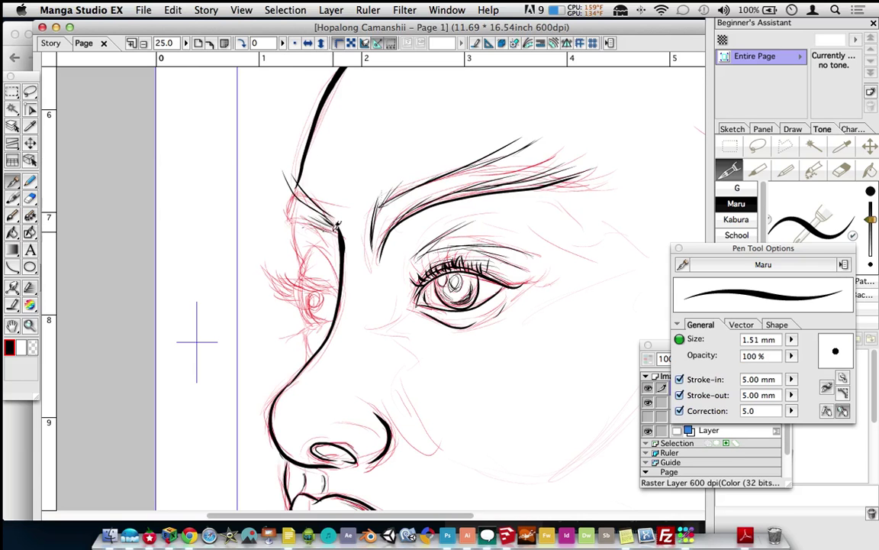
{"action": "left_click_drag", "start_coordinate": [294, 223], "coordinate": [274, 191]}
{"action": "key", "text": "super+z"}
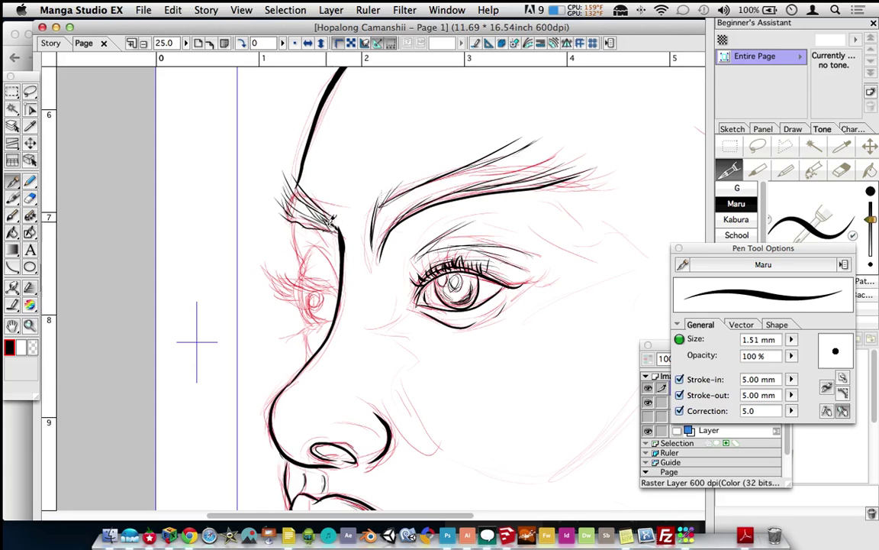
- Add short hair strokes to the near eyebrow's inner end and ink the upper-lid creases of both eyes
{"action": "left_click_drag", "start_coordinate": [373, 228], "coordinate": [374, 266]}
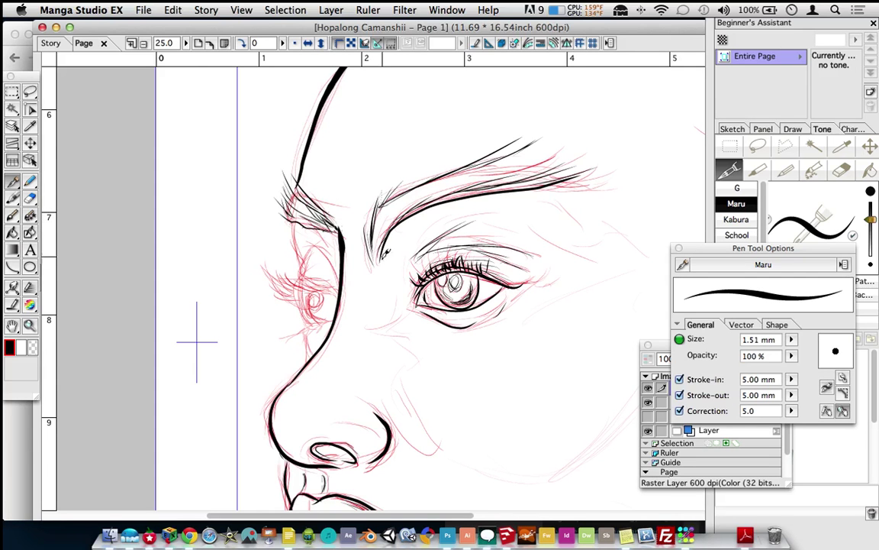
{"action": "left_click_drag", "start_coordinate": [391, 234], "coordinate": [385, 247]}
{"action": "left_click_drag", "start_coordinate": [423, 230], "coordinate": [404, 262]}
{"action": "left_click_drag", "start_coordinate": [460, 245], "coordinate": [494, 252]}
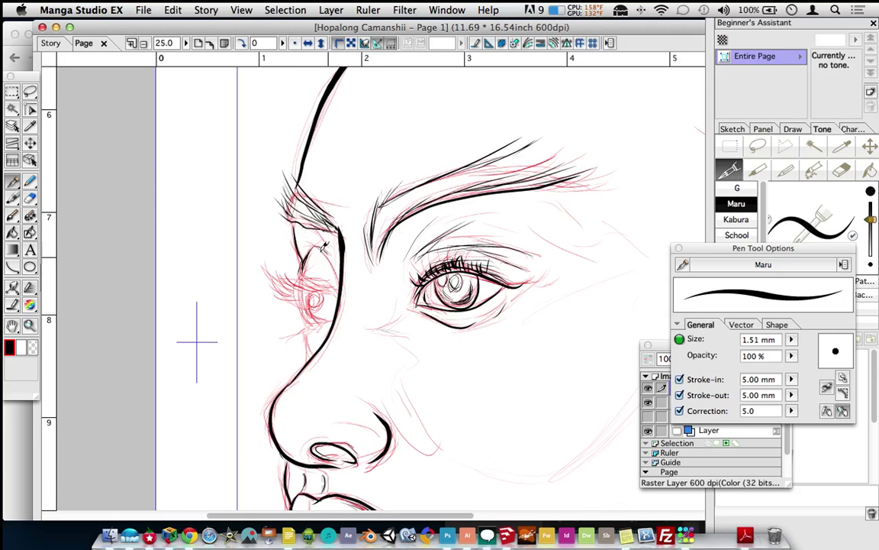
- Ink the far eye's iris and its upper and lower lashes, undoing unwanted strokes
{"action": "scroll", "coordinate": [323, 245], "scroll_direction": "down", "scroll_amount": 3}
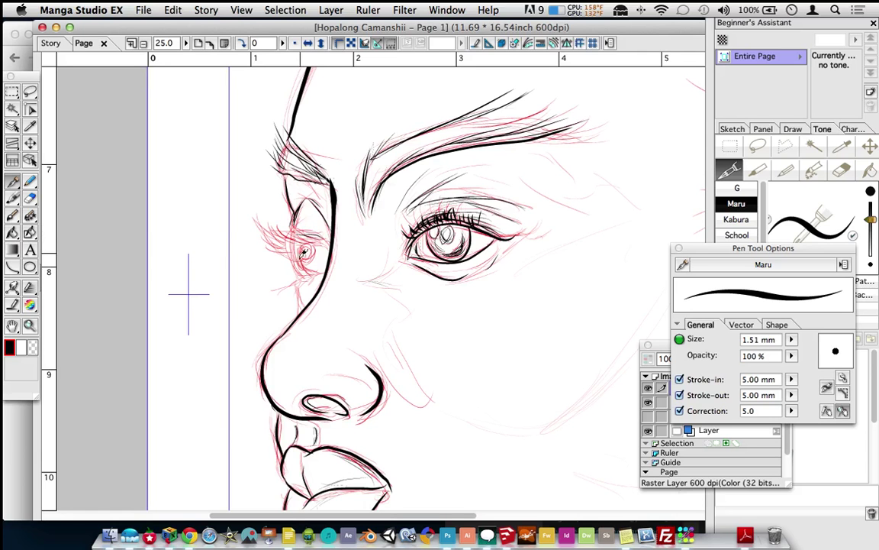
{"action": "key", "text": "super+z"}
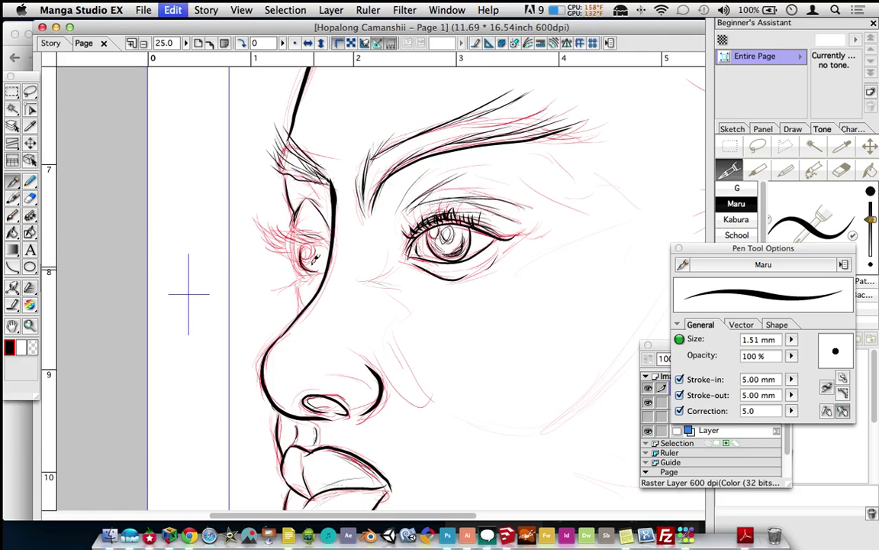
{"action": "key", "text": "super+z"}
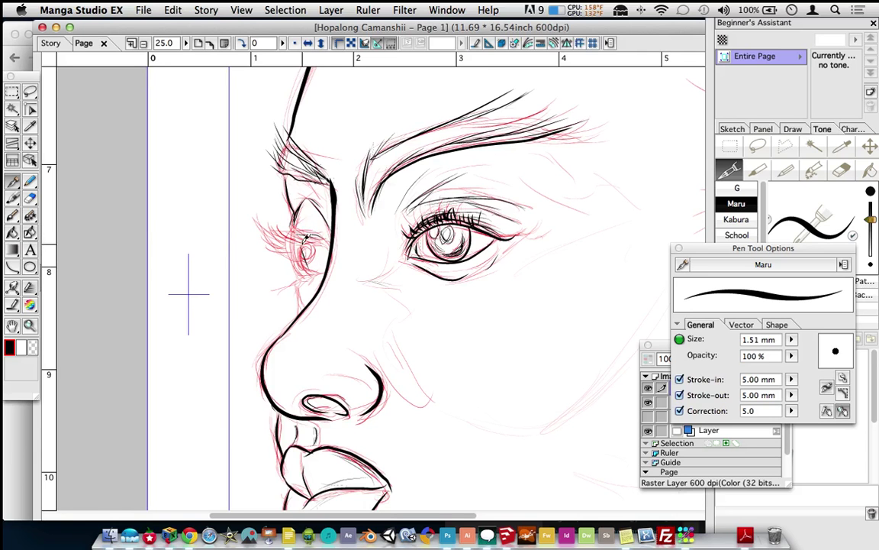
{"action": "key", "text": "super+z"}
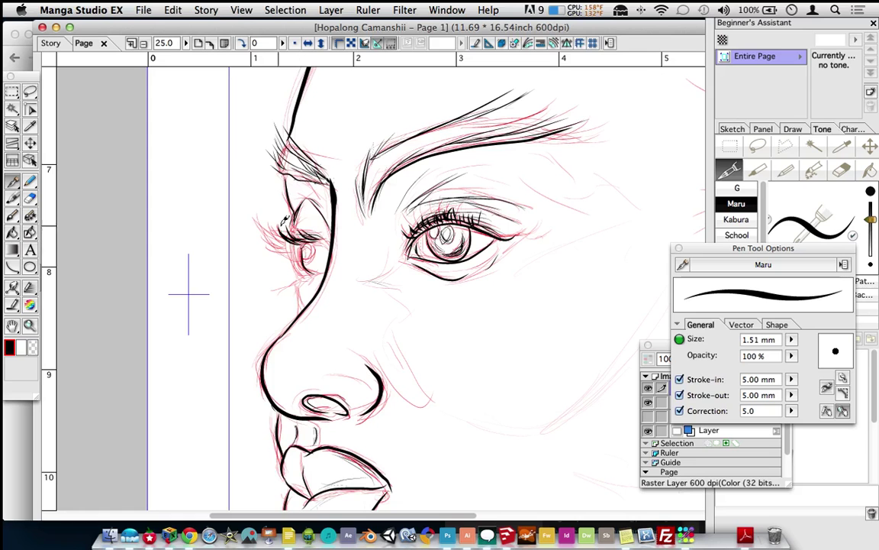
{"action": "left_click_drag", "start_coordinate": [295, 244], "coordinate": [279, 232]}
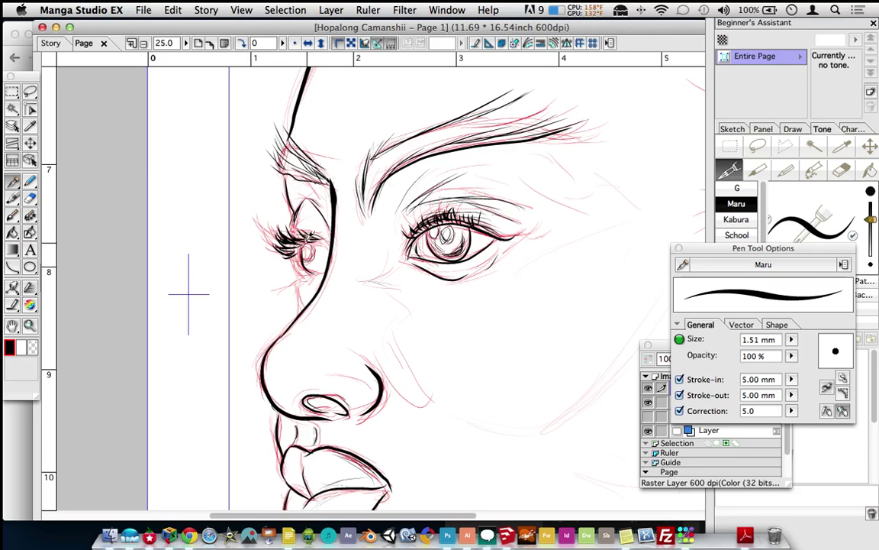
{"action": "left_click_drag", "start_coordinate": [311, 245], "coordinate": [308, 263]}
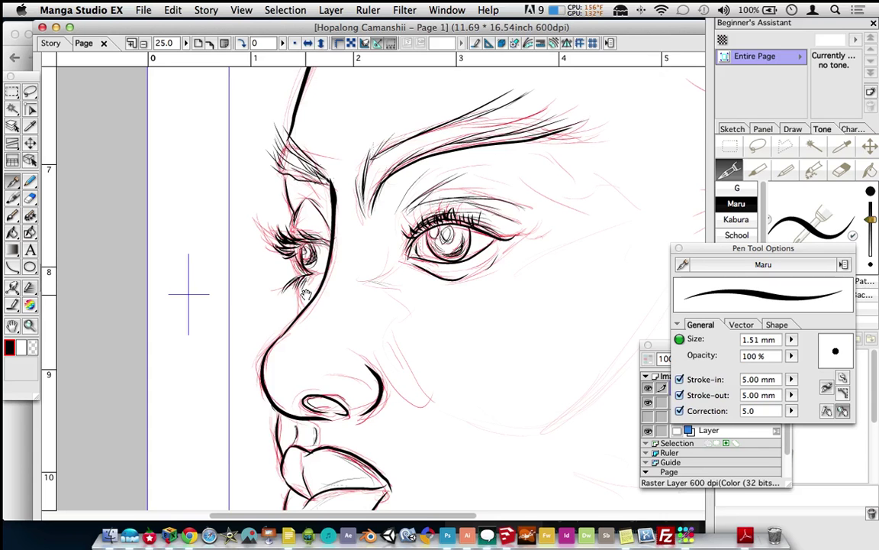
- Switch to Chrome and play the iFanboy playlist from Episode 72 - Sin City: Frank Miller's Masterpiece
{"action": "left_click", "coordinate": [188, 535]}
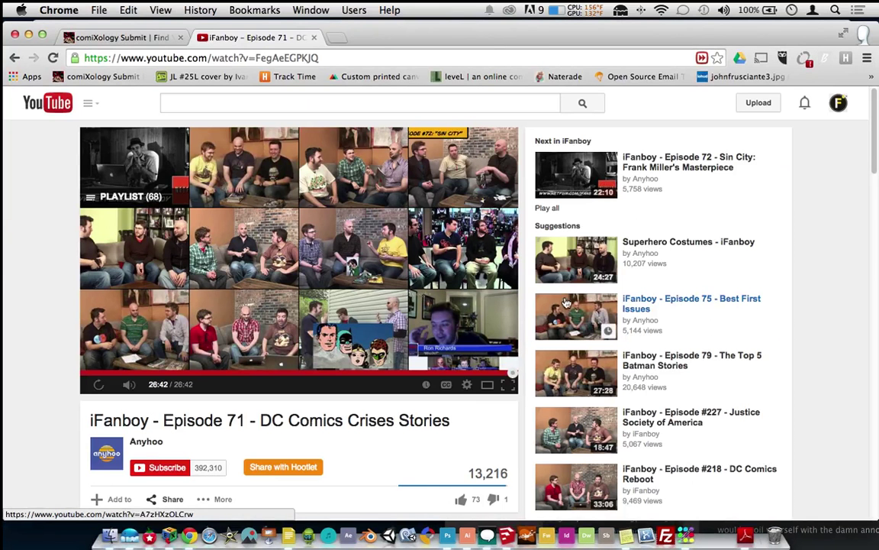
{"action": "left_click", "coordinate": [551, 210]}
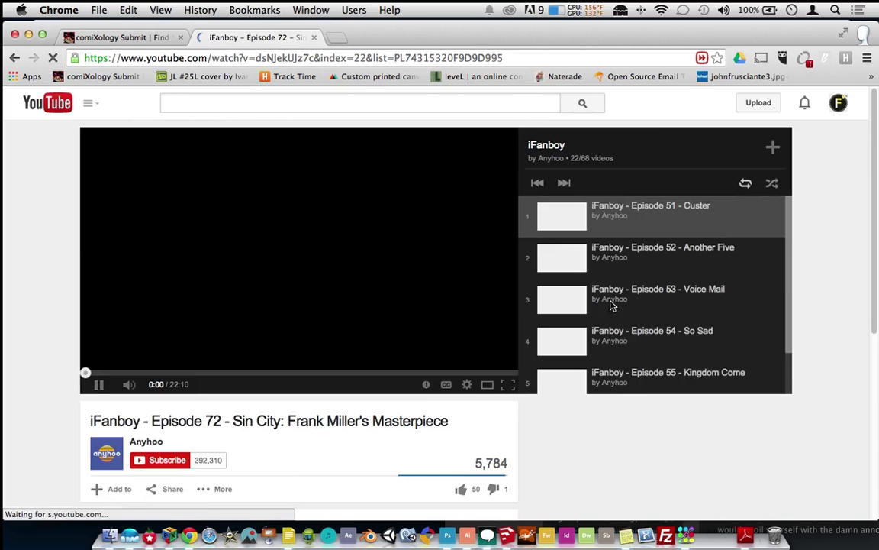
{"action": "left_click", "coordinate": [121, 38]}
{"action": "left_click", "coordinate": [245, 38]}
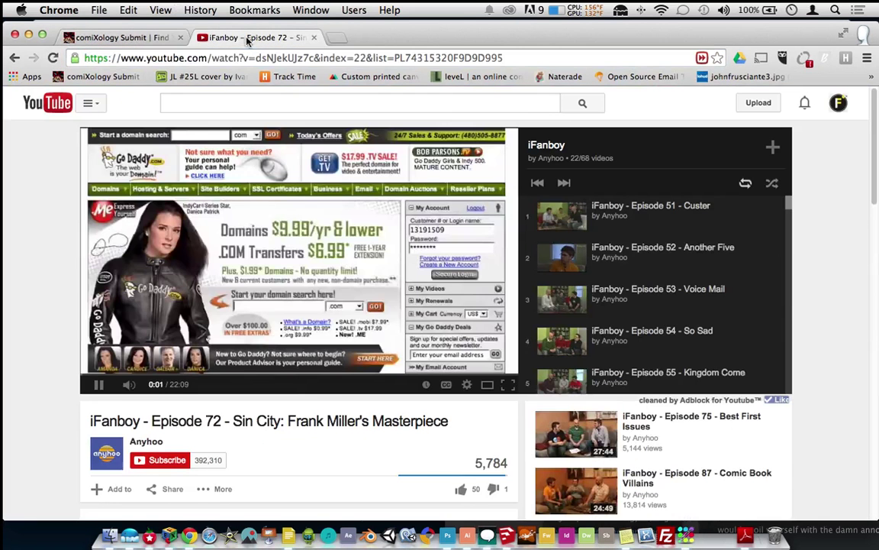
- Switch back to the Hopalong Camanshii page in Manga Studio EX
{"action": "key", "text": "super+Tab"}
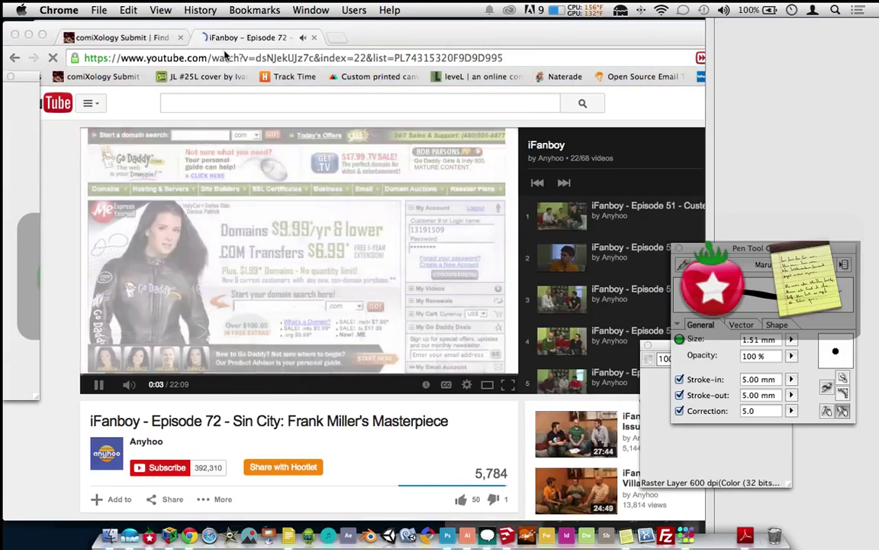
{"action": "key", "text": "super+Tab"}
{"action": "key", "text": "super+Tab"}
{"action": "key", "text": "super+Tab"}
{"action": "key", "text": "super+Tab"}
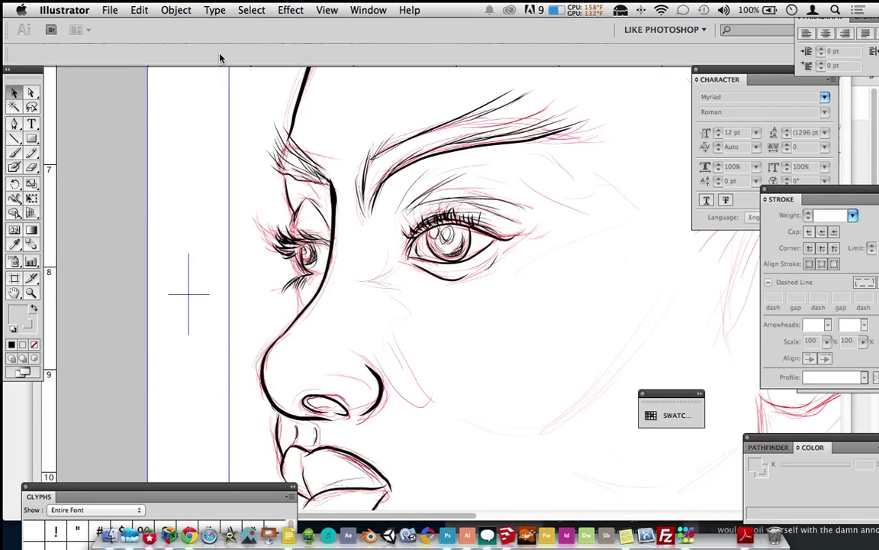
{"action": "key", "text": "super+Tab"}
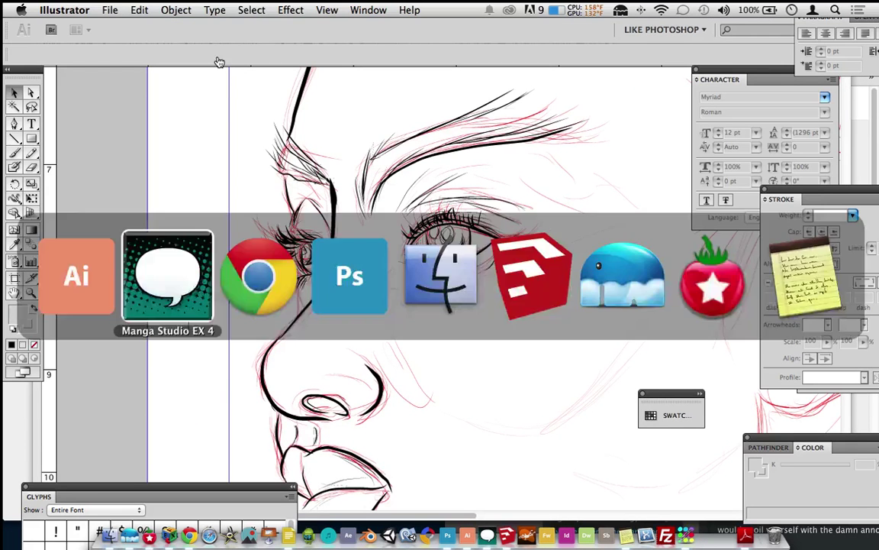
{"action": "key", "text": "super+Tab"}
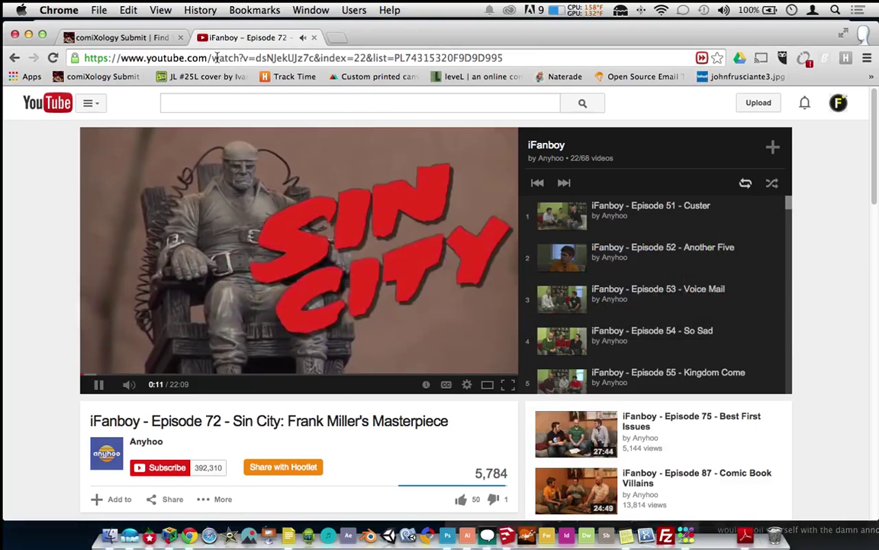
{"action": "key", "text": "super+Tab"}
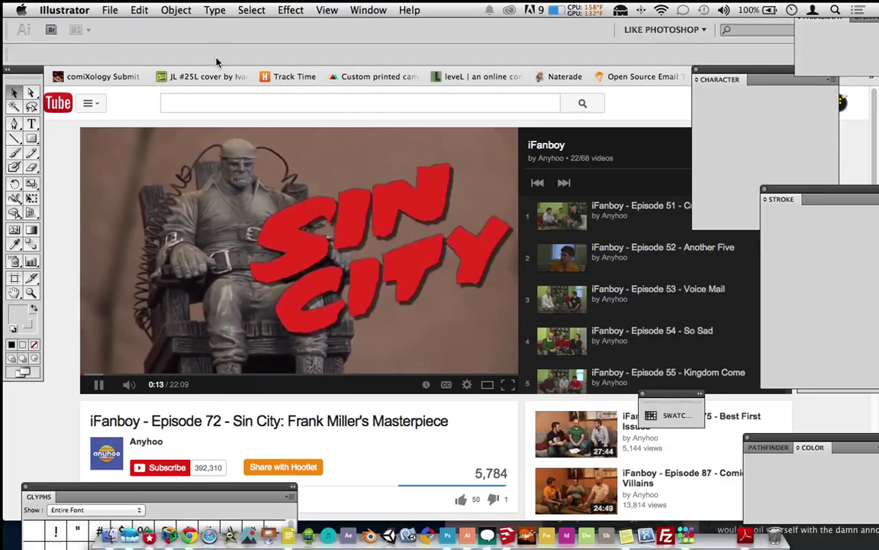
{"action": "key", "text": "super+Tab"}
{"action": "key", "text": "super+Tab"}
{"action": "key", "text": "super+Tab"}
{"action": "key", "text": "super+Tab"}
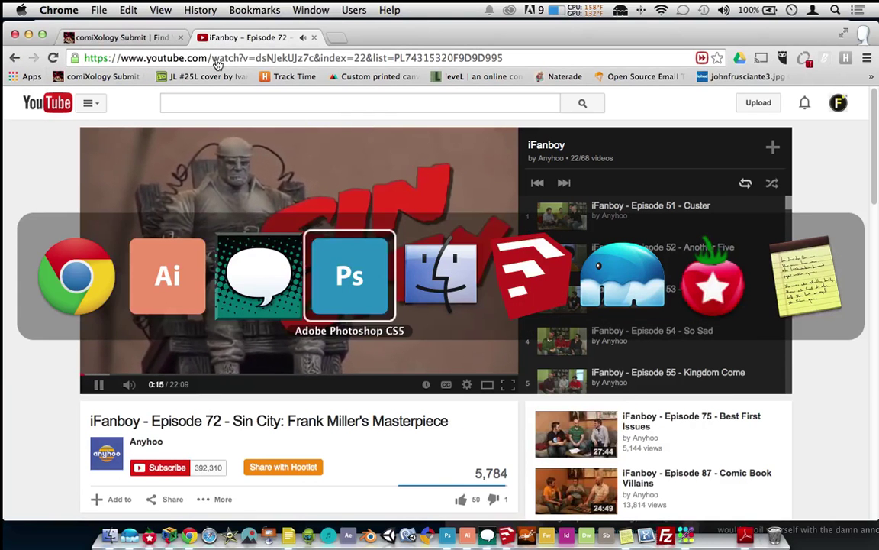
{"action": "key", "text": "super+Tab"}
{"action": "key", "text": "super+Tab"}
{"action": "key", "text": "super+Tab"}
{"action": "key", "text": "super+Tab"}
{"action": "key", "text": "super+Tab"}
{"action": "key", "text": "super+Tab"}
{"action": "key", "text": "super+Tab"}
{"action": "key", "text": "super+Tab"}
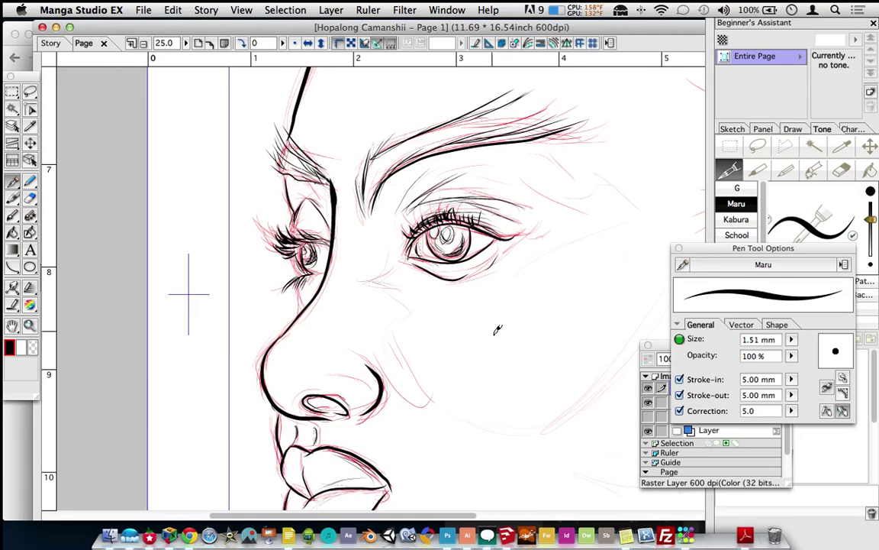
{"action": "left_click_drag", "start_coordinate": [555, 362], "coordinate": [330, 124]}
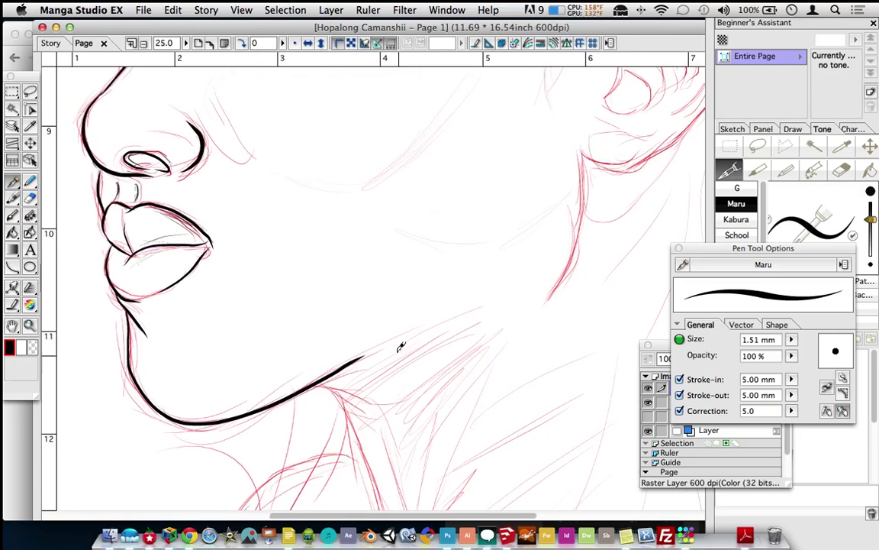
- Ink the outer contour of the ear, from the upper rim around to the bottom of the earlobe
{"action": "left_click_drag", "start_coordinate": [371, 342], "coordinate": [355, 294]}
{"action": "left_click_drag", "start_coordinate": [481, 81], "coordinate": [371, 312]}
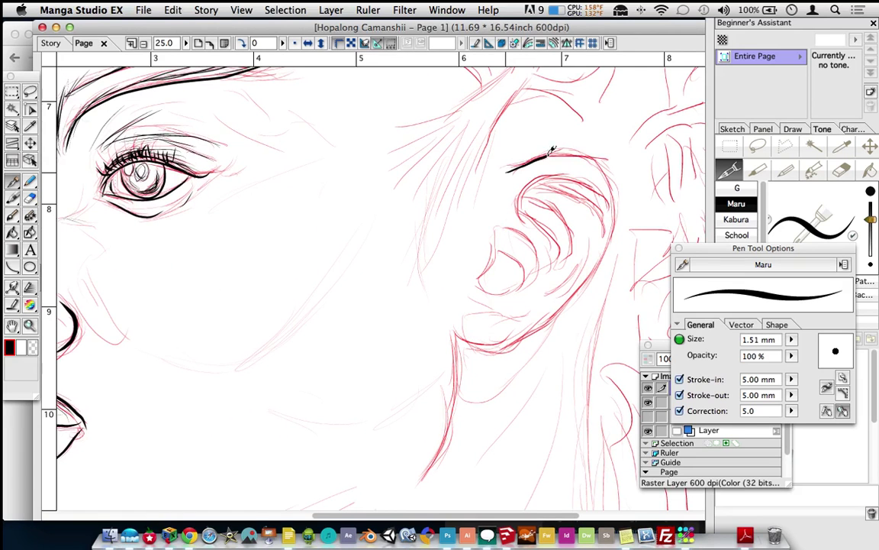
{"action": "mouse_move", "coordinate": [576, 149]}
{"action": "left_mouse_down"}
{"action": "mouse_move", "coordinate": [605, 185]}
{"action": "mouse_move", "coordinate": [609, 228]}
{"action": "mouse_move", "coordinate": [546, 318]}
{"action": "left_mouse_up"}
{"action": "left_click_drag", "start_coordinate": [504, 345], "coordinate": [455, 331]}
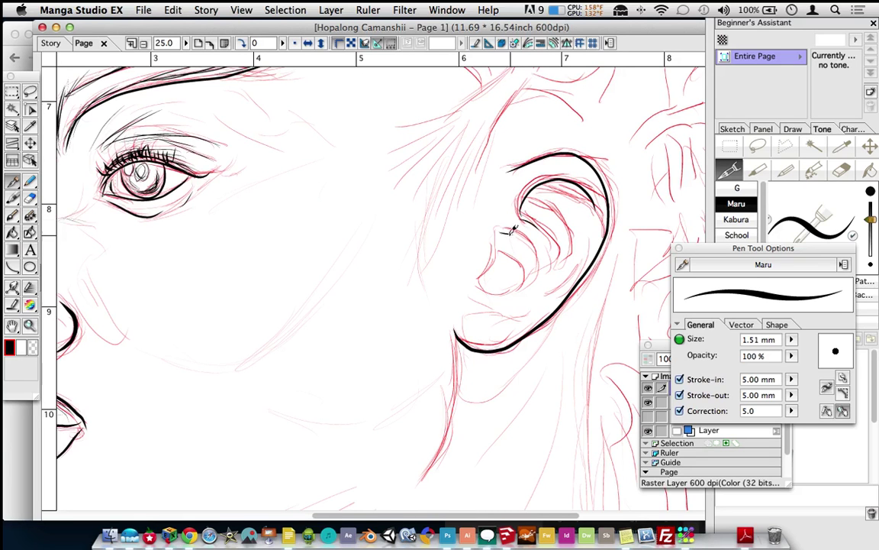
- Ink the inner folds of the ear, including the small flap by the ear canal and the inner rim line
{"action": "mouse_move", "coordinate": [496, 263]}
{"action": "left_mouse_down"}
{"action": "mouse_move", "coordinate": [484, 284]}
{"action": "mouse_move", "coordinate": [516, 279]}
{"action": "mouse_move", "coordinate": [505, 246]}
{"action": "mouse_move", "coordinate": [540, 246]}
{"action": "left_mouse_up"}
{"action": "mouse_move", "coordinate": [521, 214]}
{"action": "left_mouse_down"}
{"action": "mouse_move", "coordinate": [549, 231]}
{"action": "mouse_move", "coordinate": [567, 229]}
{"action": "left_mouse_up"}
{"action": "mouse_move", "coordinate": [540, 193]}
{"action": "left_mouse_down"}
{"action": "mouse_move", "coordinate": [567, 191]}
{"action": "mouse_move", "coordinate": [601, 211]}
{"action": "mouse_move", "coordinate": [587, 249]}
{"action": "mouse_move", "coordinate": [530, 308]}
{"action": "left_mouse_up"}
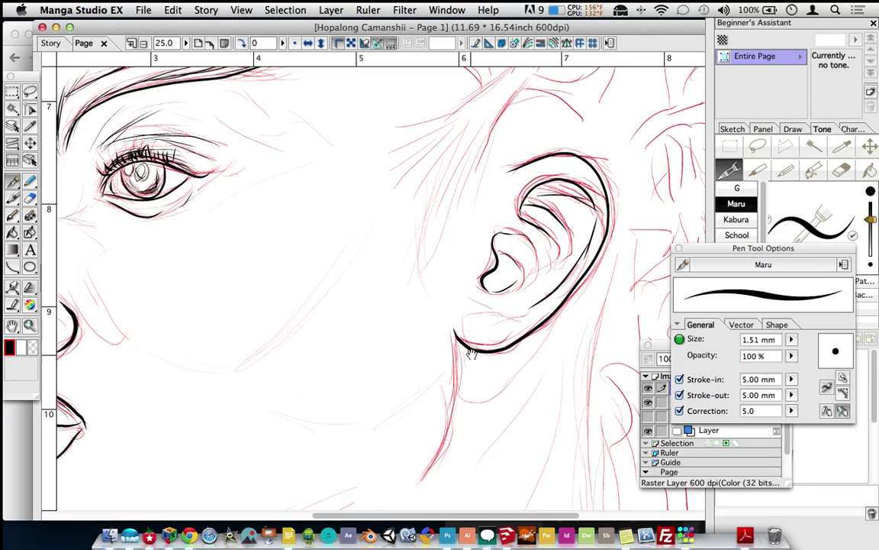
- Ink the rear jaw line curving down from the earlobe, undoing unwanted strokes
{"action": "mouse_move", "coordinate": [472, 353]}
{"action": "left_mouse_down"}
{"action": "mouse_move", "coordinate": [489, 240]}
{"action": "mouse_move", "coordinate": [458, 309]}
{"action": "left_mouse_up"}
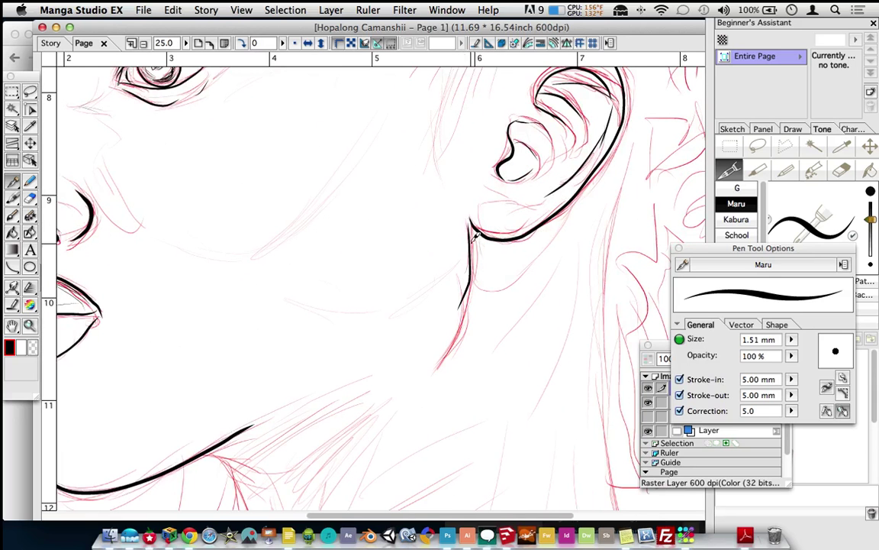
{"action": "key", "text": "super+z"}
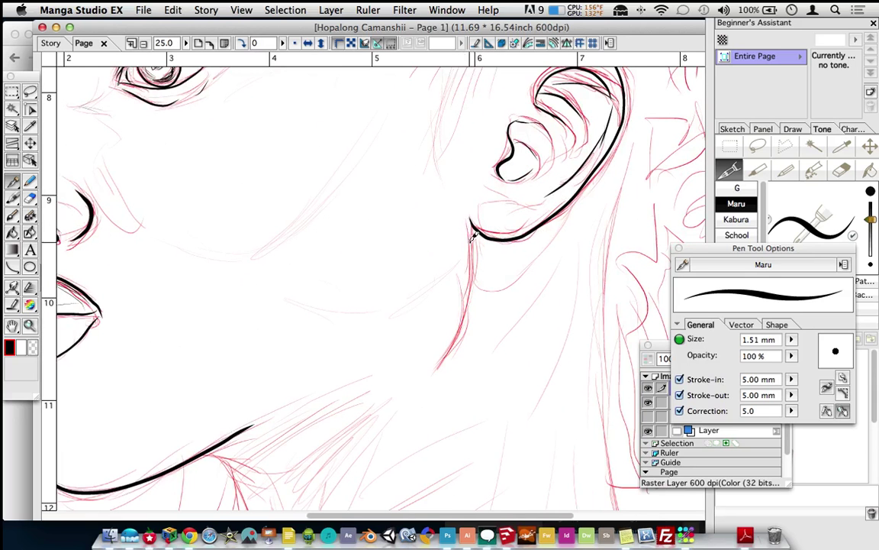
{"action": "left_click_drag", "start_coordinate": [471, 247], "coordinate": [457, 299]}
{"action": "key", "text": "super+z"}
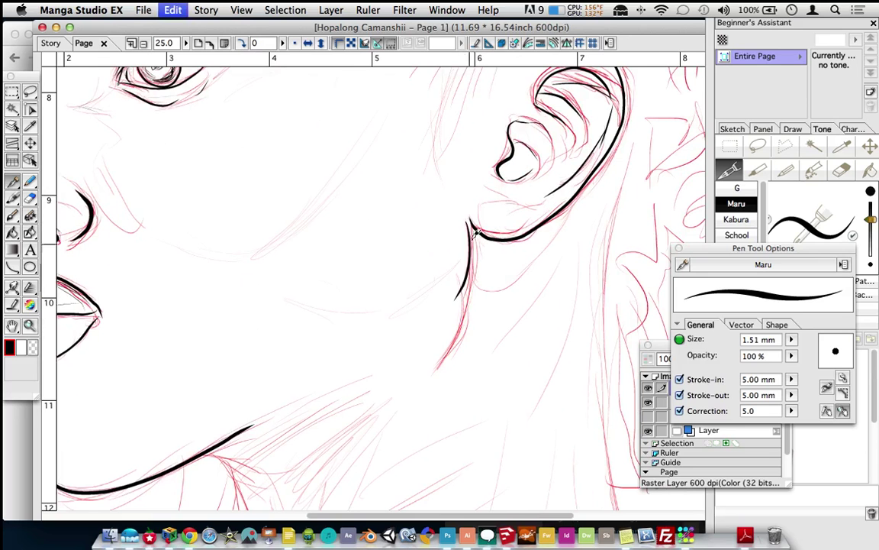
{"action": "left_click_drag", "start_coordinate": [473, 217], "coordinate": [446, 305]}
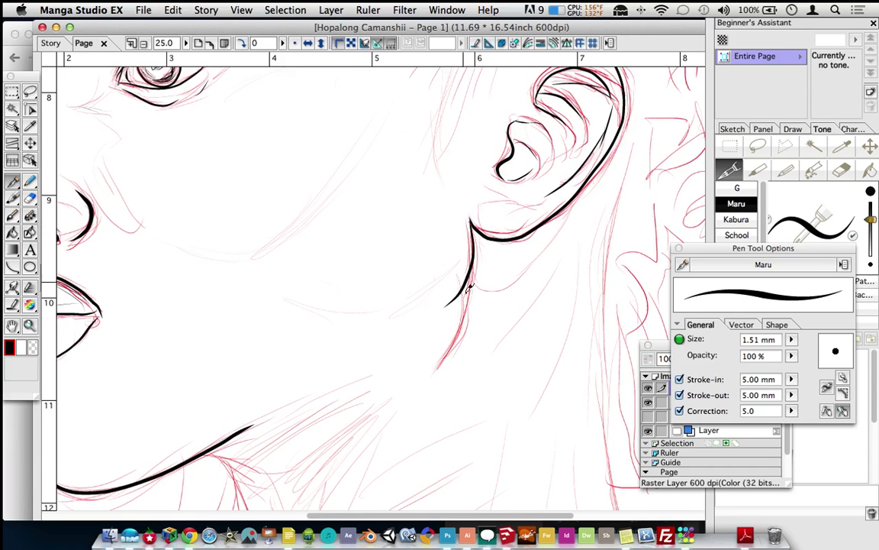
{"action": "left_click_drag", "start_coordinate": [458, 358], "coordinate": [474, 256]}
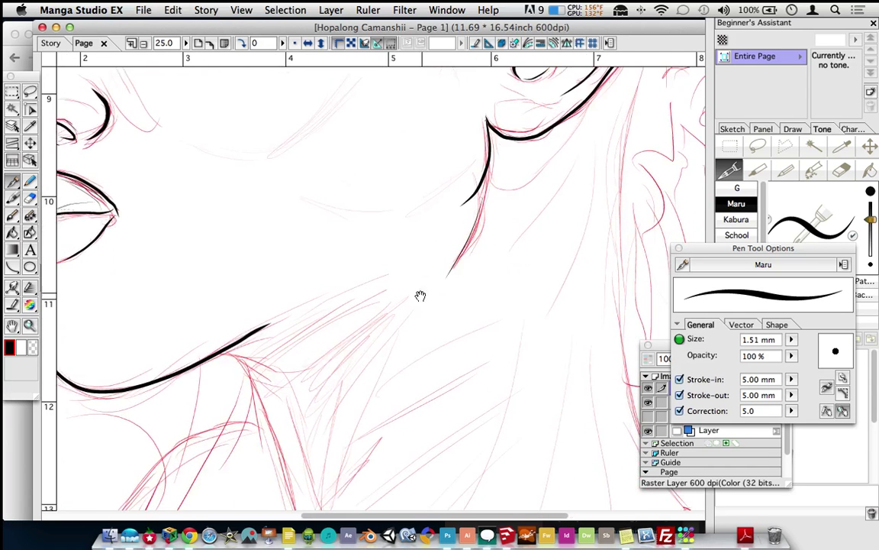
- Ink short curved strokes under the jaw where the chin line meets the neck
{"action": "left_click_drag", "start_coordinate": [431, 315], "coordinate": [473, 226]}
{"action": "left_click_drag", "start_coordinate": [263, 265], "coordinate": [328, 294]}
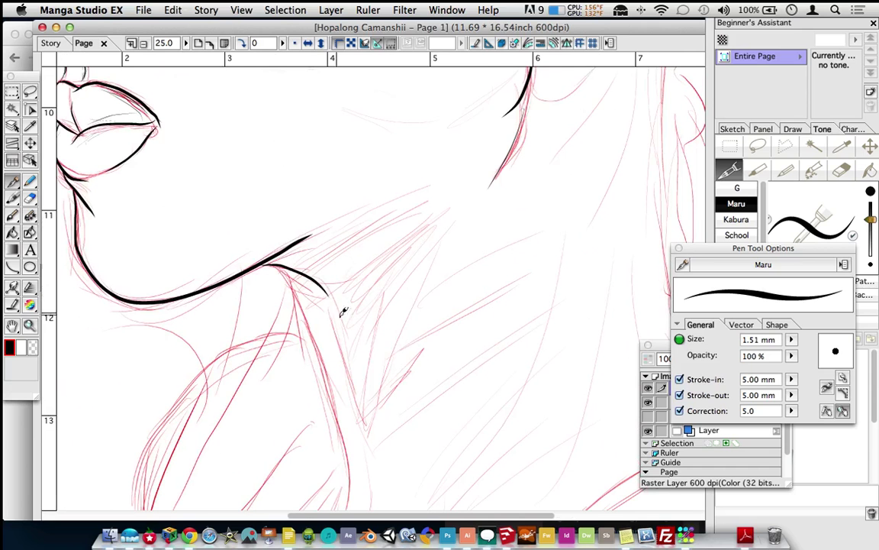
{"action": "left_click_drag", "start_coordinate": [361, 323], "coordinate": [364, 236]}
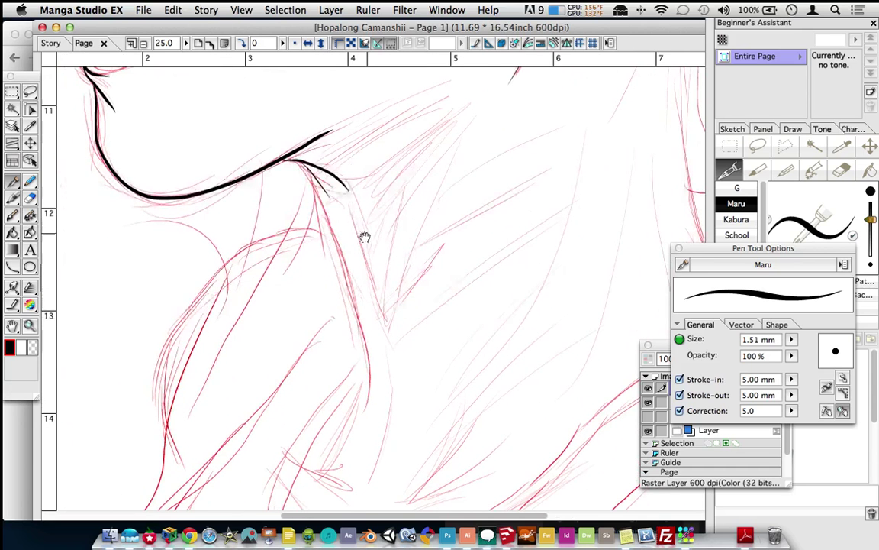
- Ink the front contour of the neck, undoing an unwanted stroke, and add two thin muscle lines beside it
{"action": "left_click_drag", "start_coordinate": [305, 160], "coordinate": [355, 314]}
{"action": "key", "text": "super+z"}
{"action": "scroll", "coordinate": [433, 310], "scroll_direction": "down", "scroll_amount": 3}
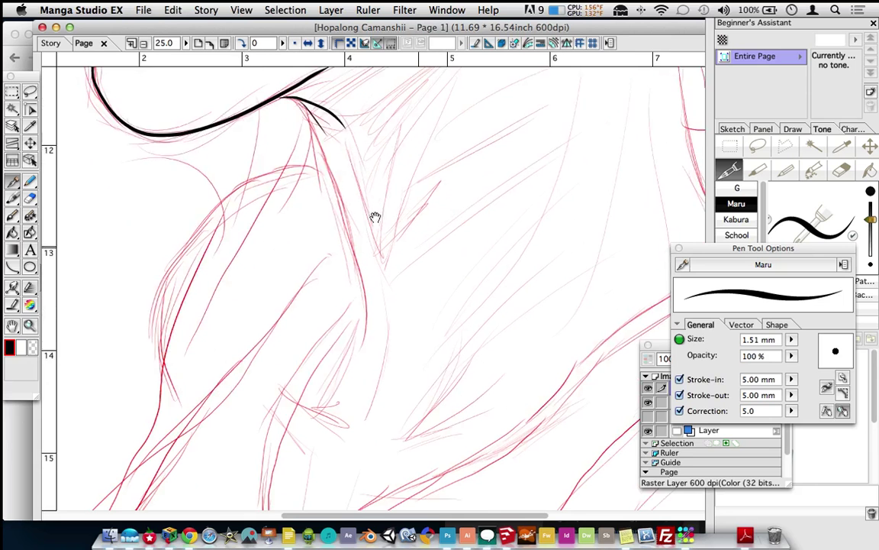
{"action": "mouse_move", "coordinate": [289, 90]}
{"action": "left_mouse_down"}
{"action": "mouse_move", "coordinate": [322, 141]}
{"action": "mouse_move", "coordinate": [344, 216]}
{"action": "mouse_move", "coordinate": [346, 345]}
{"action": "left_mouse_up"}
{"action": "mouse_move", "coordinate": [365, 184]}
{"action": "left_mouse_down"}
{"action": "mouse_move", "coordinate": [338, 320]}
{"action": "mouse_move", "coordinate": [309, 386]}
{"action": "left_mouse_up"}
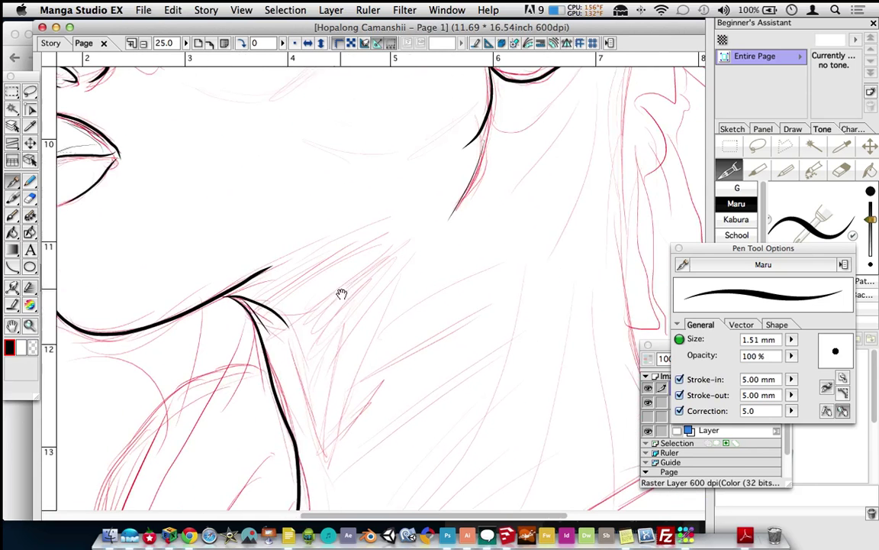
{"action": "left_click_drag", "start_coordinate": [334, 418], "coordinate": [348, 330]}
{"action": "left_click_drag", "start_coordinate": [394, 267], "coordinate": [290, 293]}
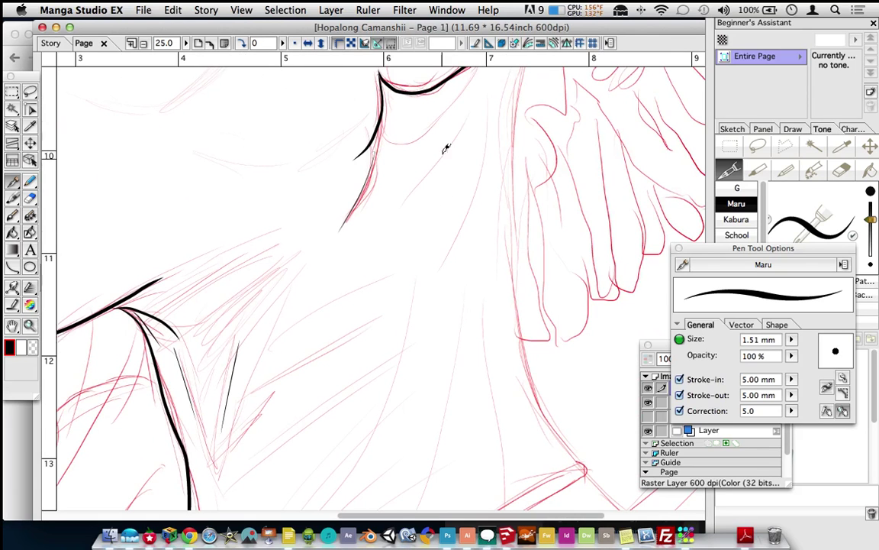
- Zoom out to 6.2% and center the whole page to examine the inked face against the red sketch
{"action": "left_click", "coordinate": [29, 326]}
{"action": "left_click", "coordinate": [216, 258]}
{"action": "left_click", "coordinate": [388, 277]}
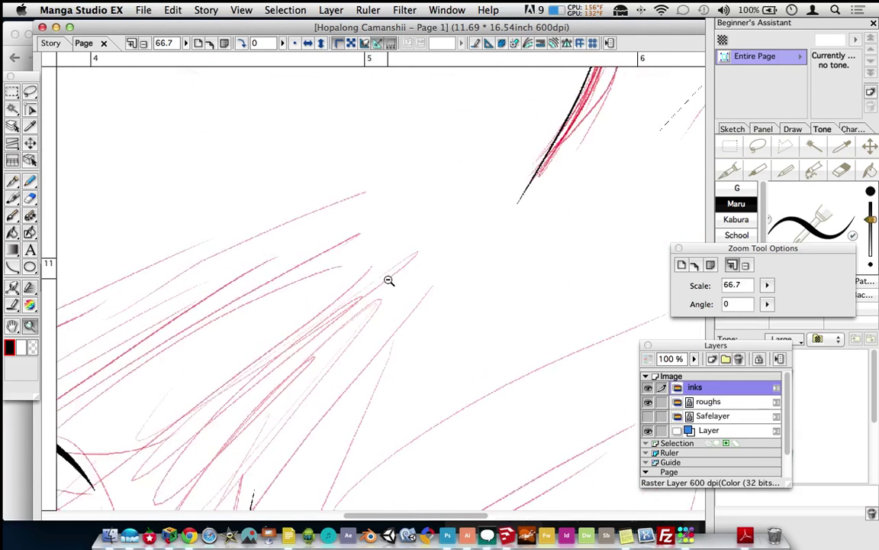
{"action": "left_click", "coordinate": [389, 281], "text": "alt"}
{"action": "left_click", "coordinate": [389, 281], "text": "alt"}
{"action": "left_click", "coordinate": [415, 267]}
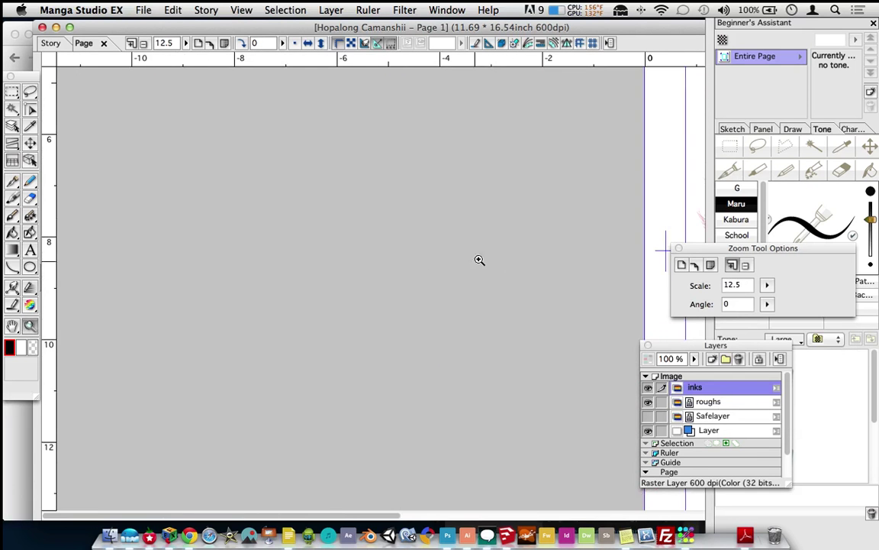
{"action": "left_click_drag", "start_coordinate": [487, 285], "coordinate": [271, 251]}
{"action": "left_click_drag", "start_coordinate": [481, 266], "coordinate": [297, 254]}
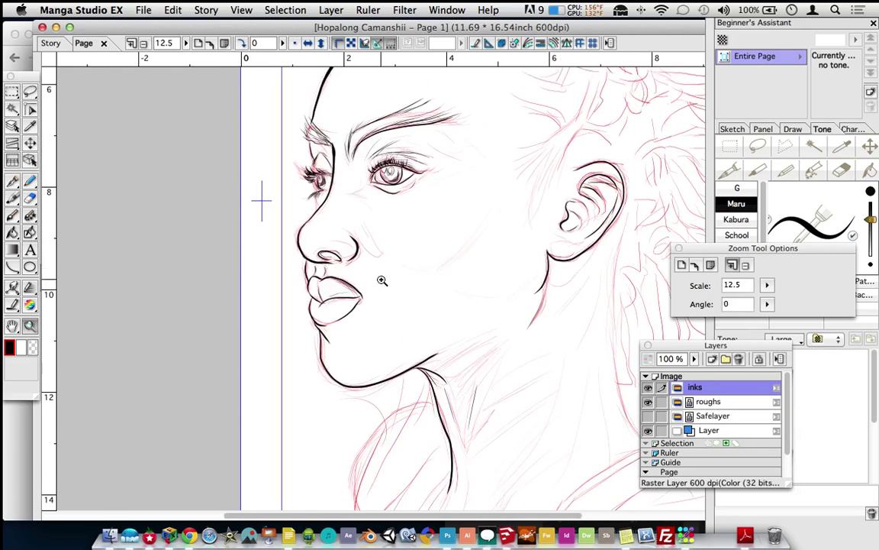
{"action": "left_click", "coordinate": [382, 287], "text": "alt"}
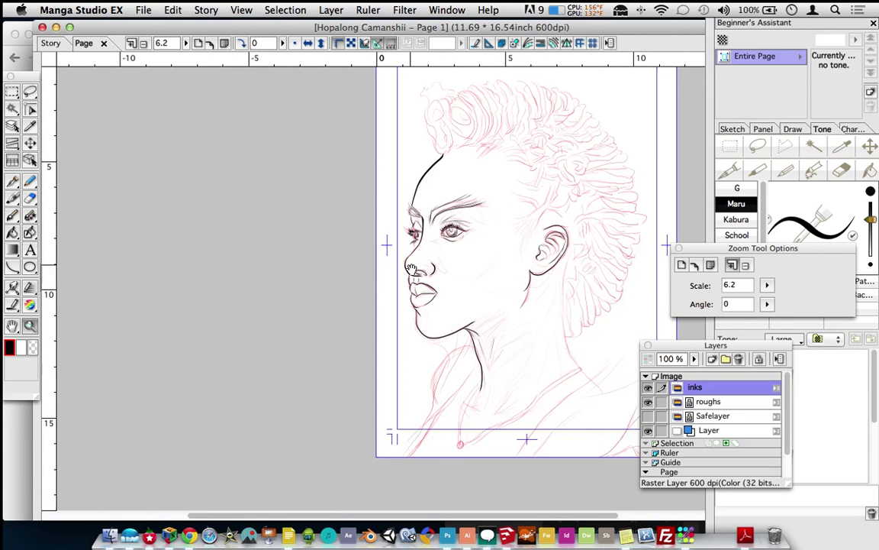
{"action": "left_click_drag", "start_coordinate": [385, 287], "coordinate": [340, 252]}
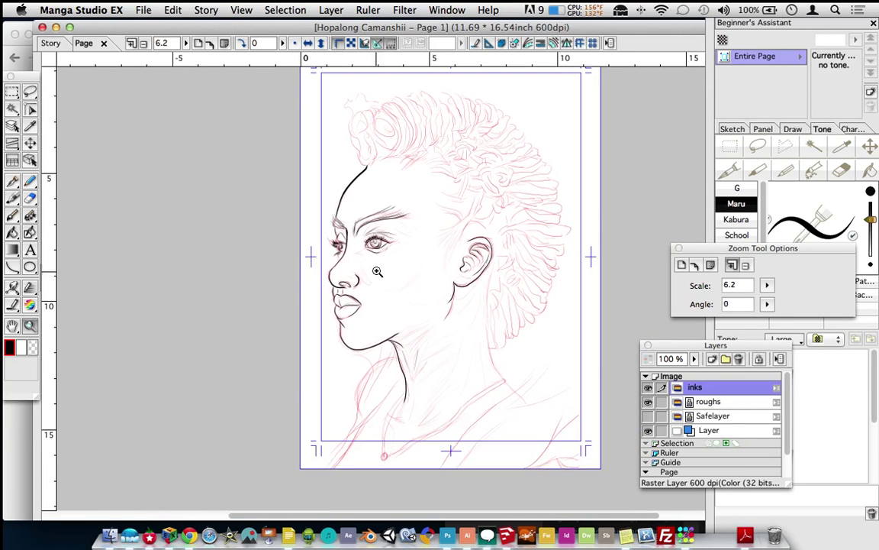